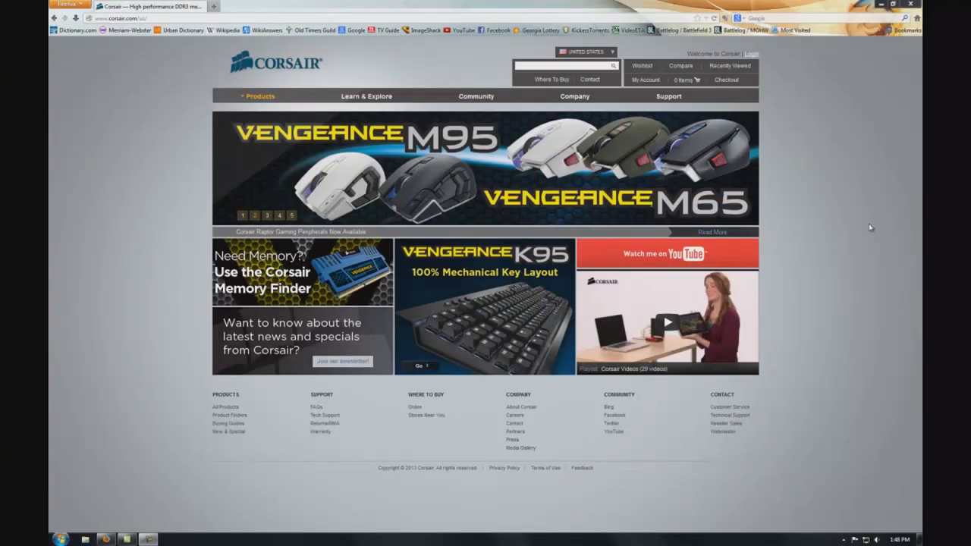
Step: Find the M95 on Corsair's support site and download the M95 Gaming Software Update zip
mouse_move(663, 95)
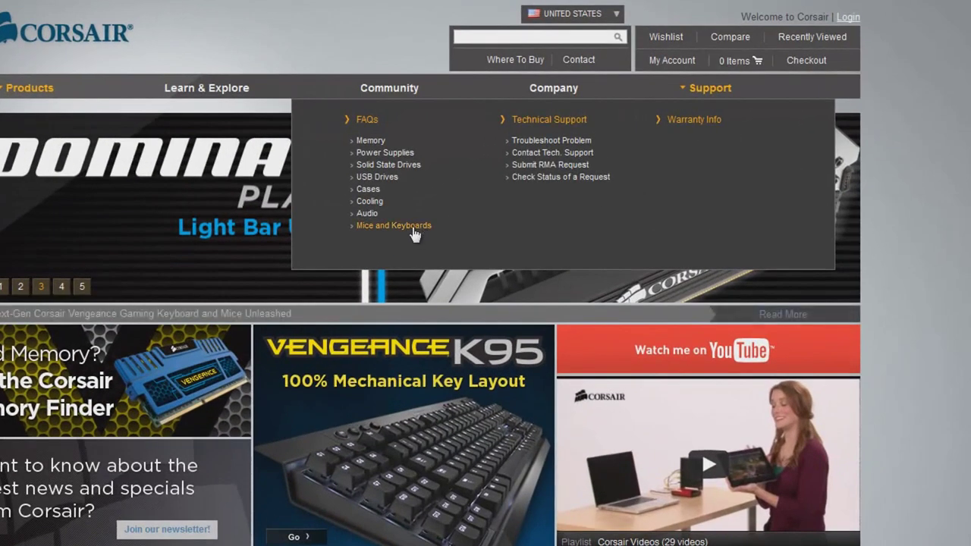
click(413, 227)
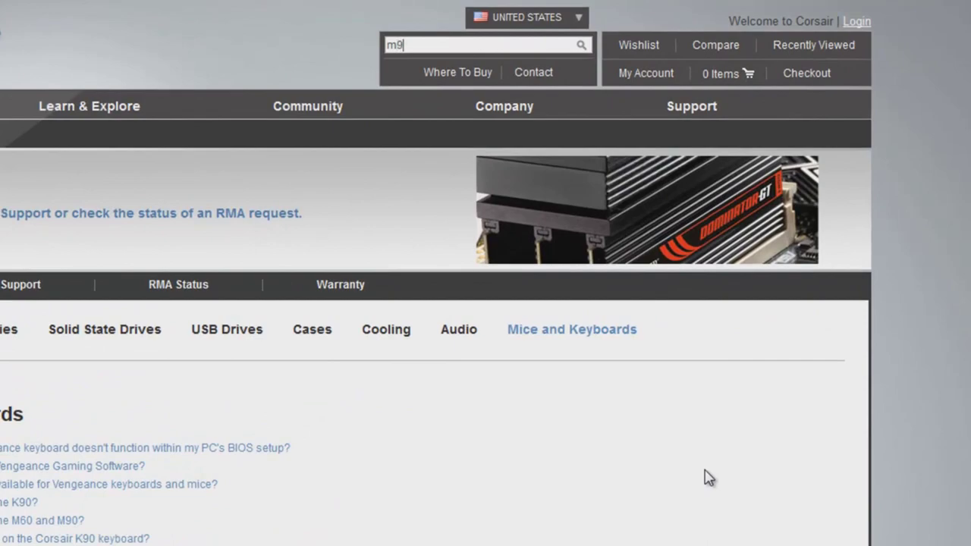
key(Return)
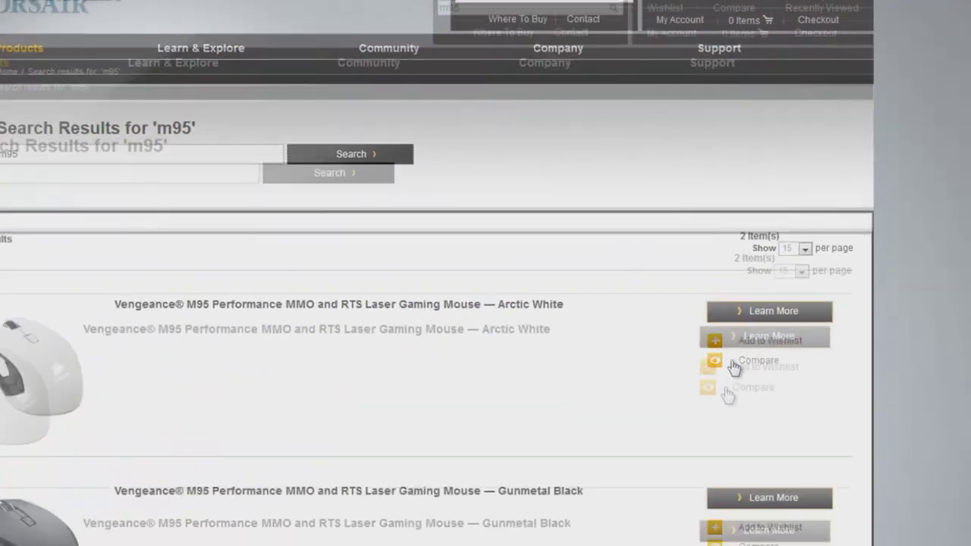
click(455, 361)
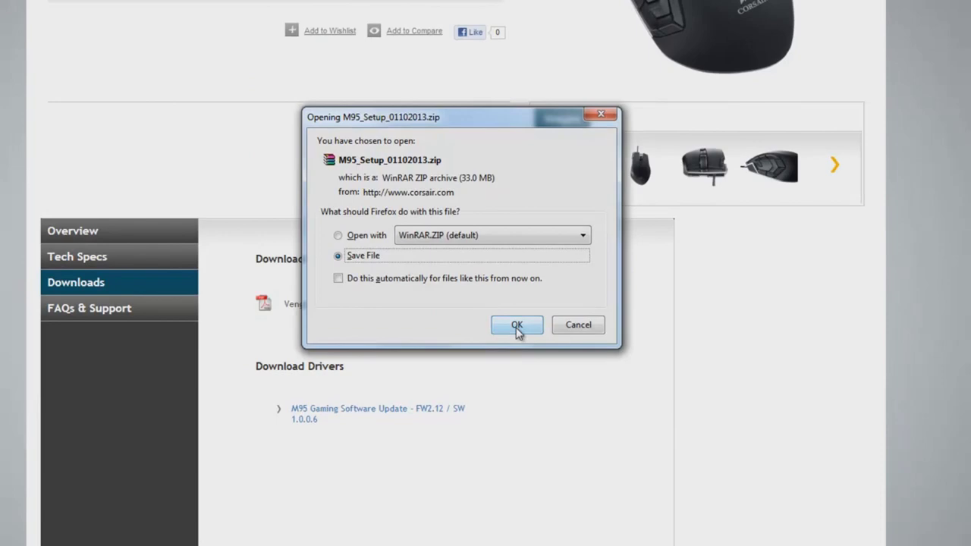
click(517, 326)
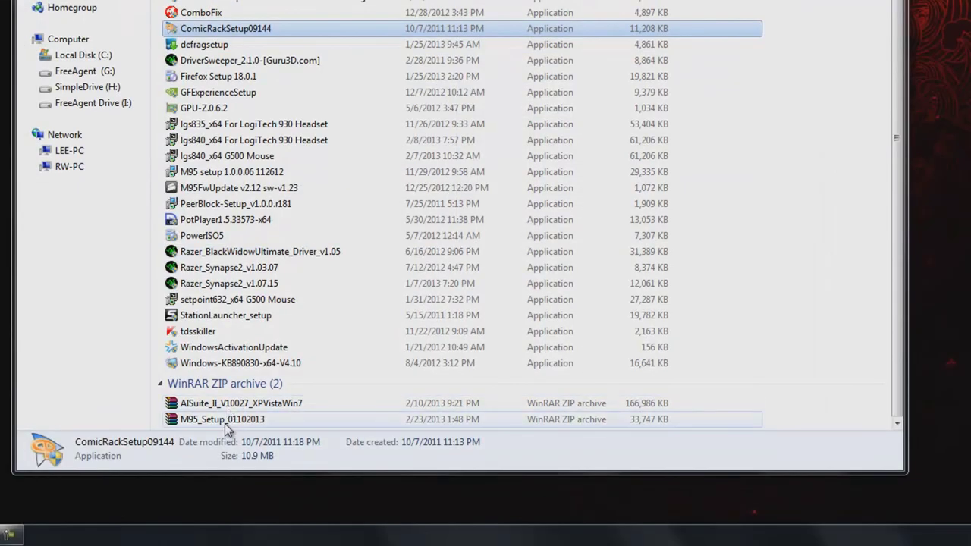
Step: Open the downloaded M95_Setup_01102013 zip archive from the Downloads folder
click(224, 423)
double_click(224, 423)
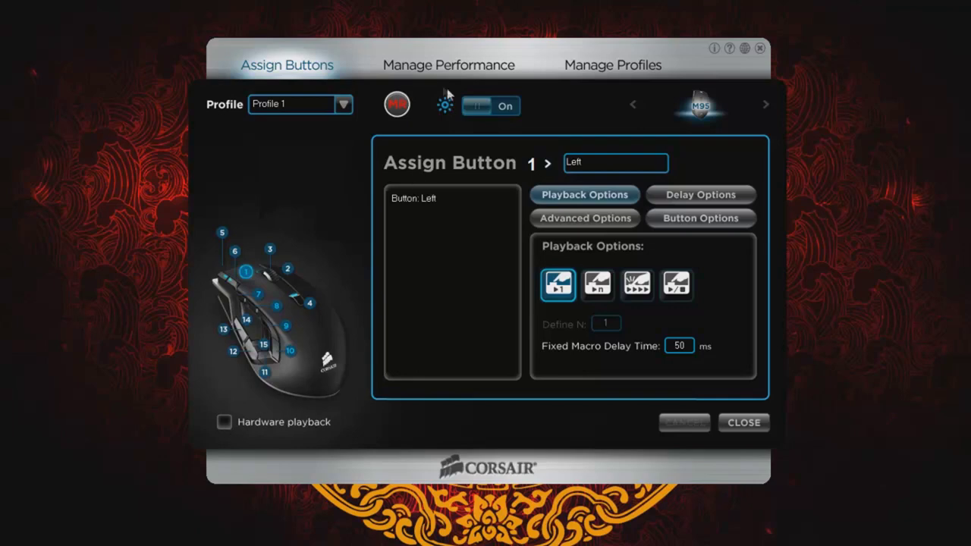
Step: Show Profile 1's performance settings: DPI levels and 1 ms report rate
click(417, 69)
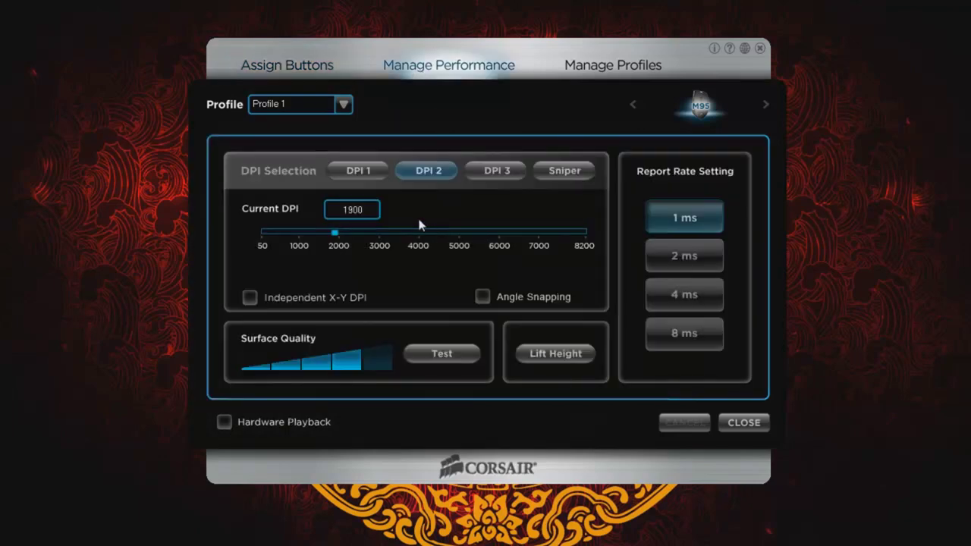
Step: Review DPI 1, 2, 3 and Sniper levels (800, 1900, 6000, 400), then list the profiles
click(363, 170)
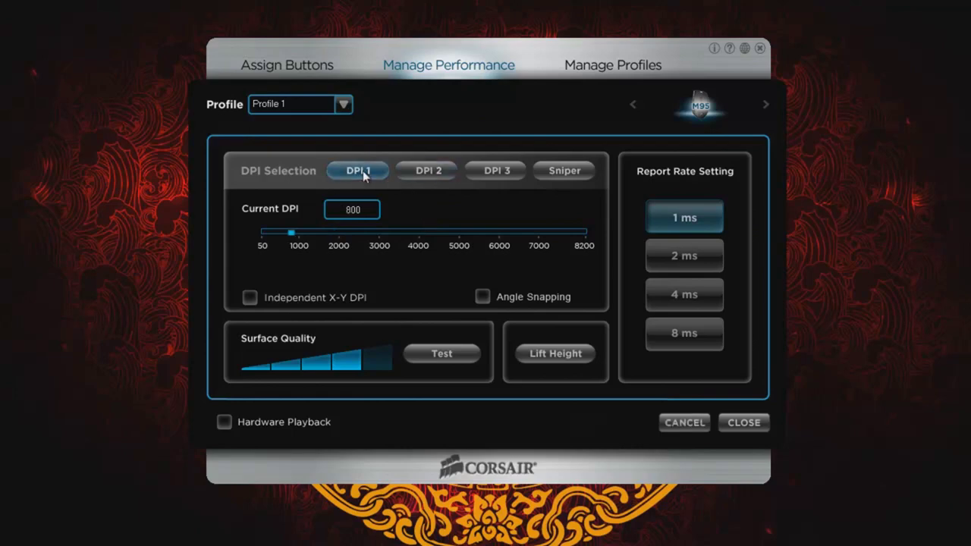
click(398, 174)
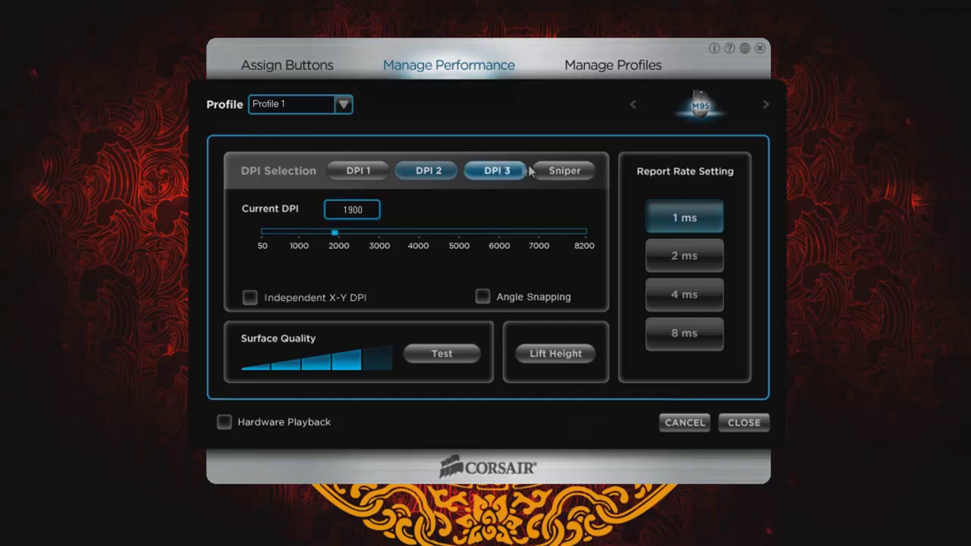
click(494, 172)
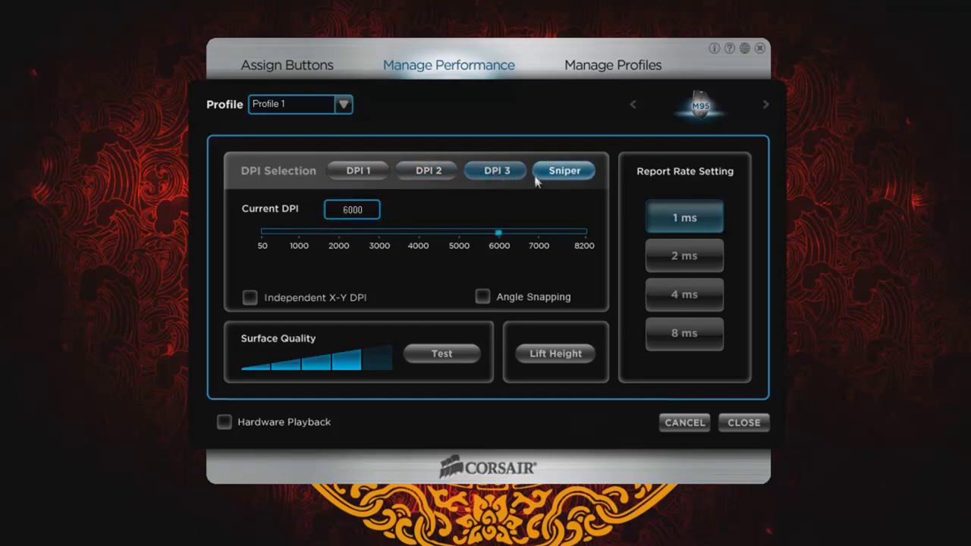
click(566, 176)
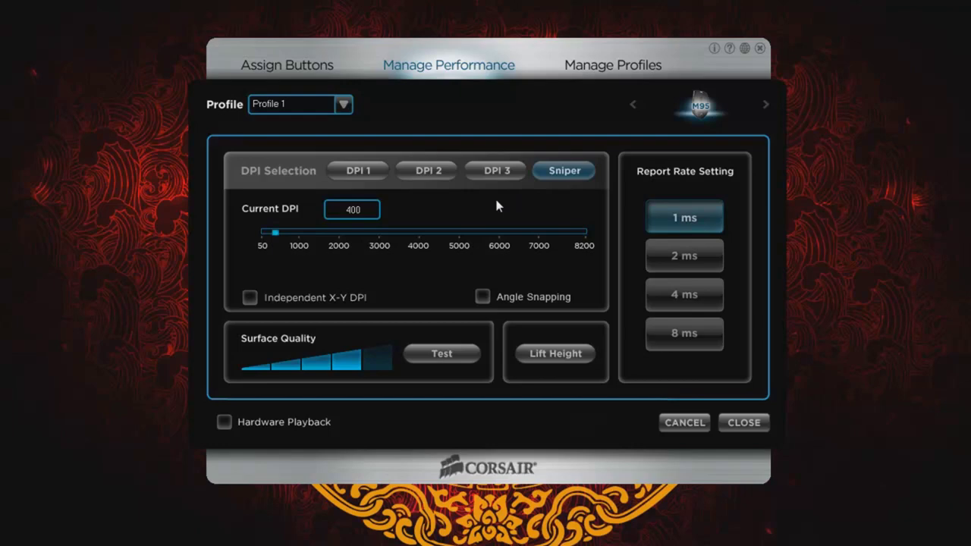
click(445, 185)
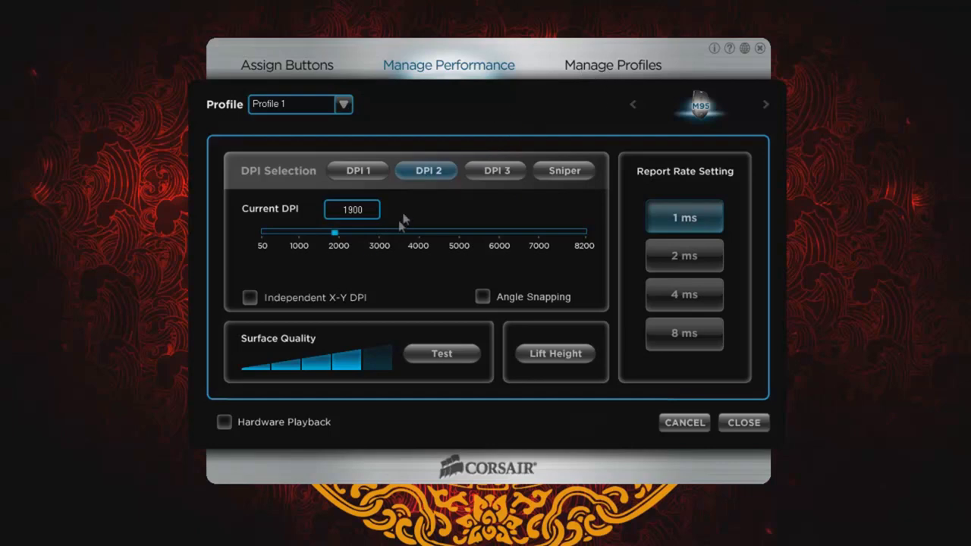
click(592, 64)
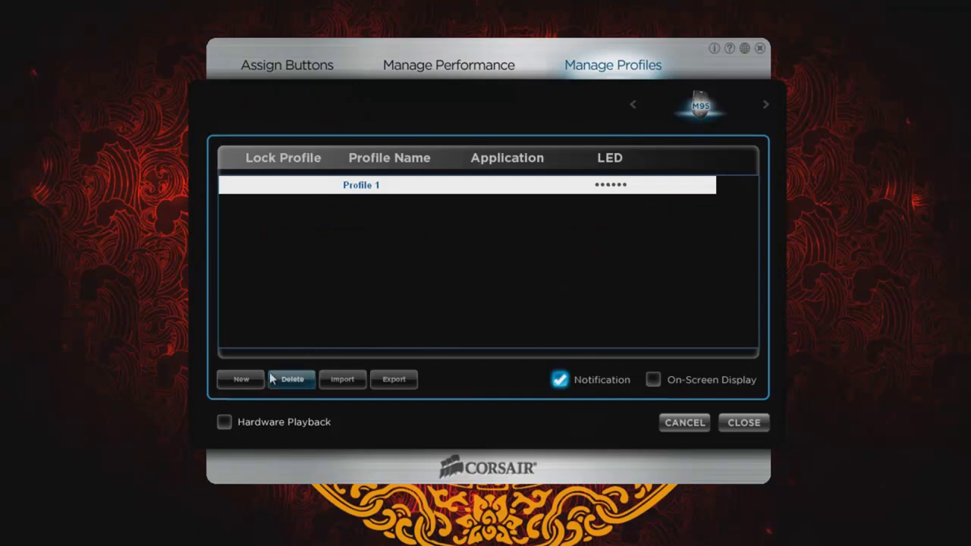
Step: Create Profile 2, delete it after confirming, and return to Profile 1's button assignments
click(242, 380)
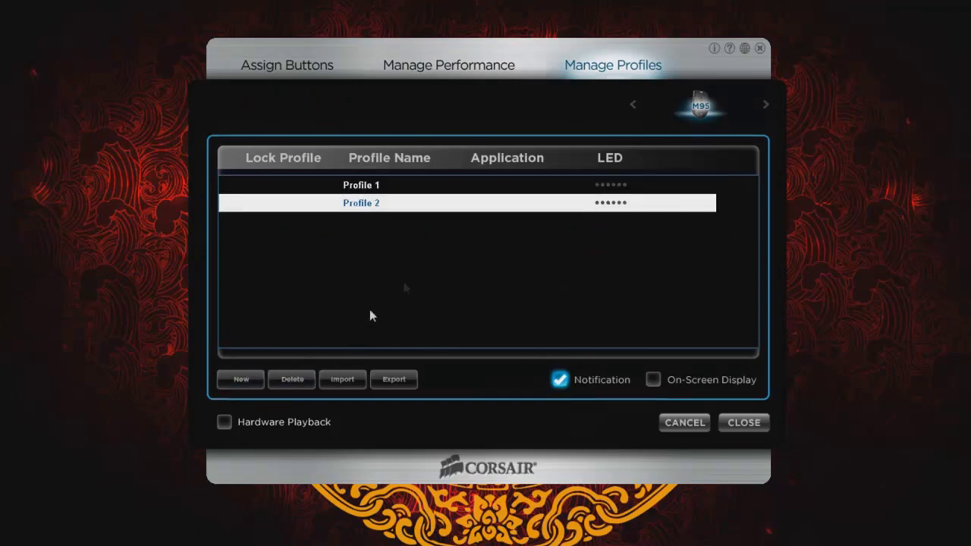
click(302, 385)
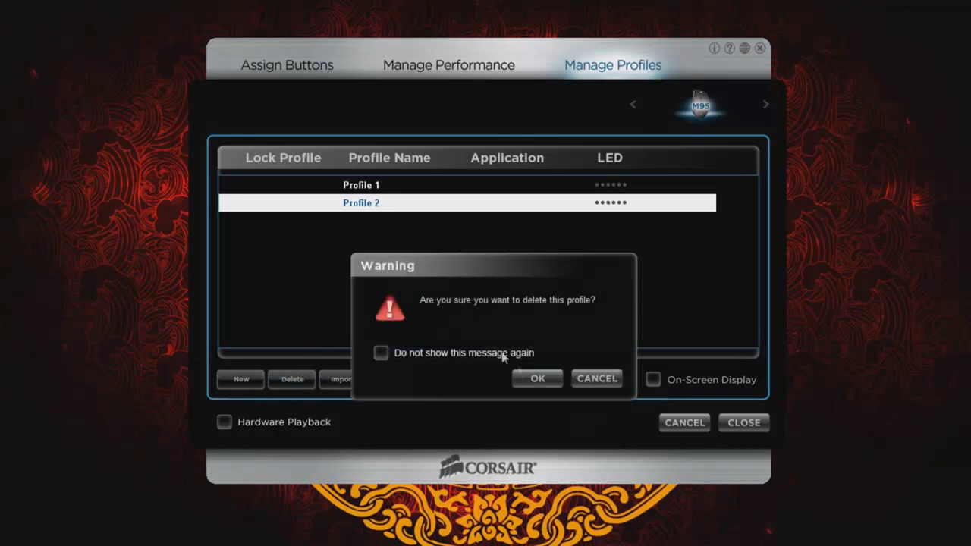
click(540, 381)
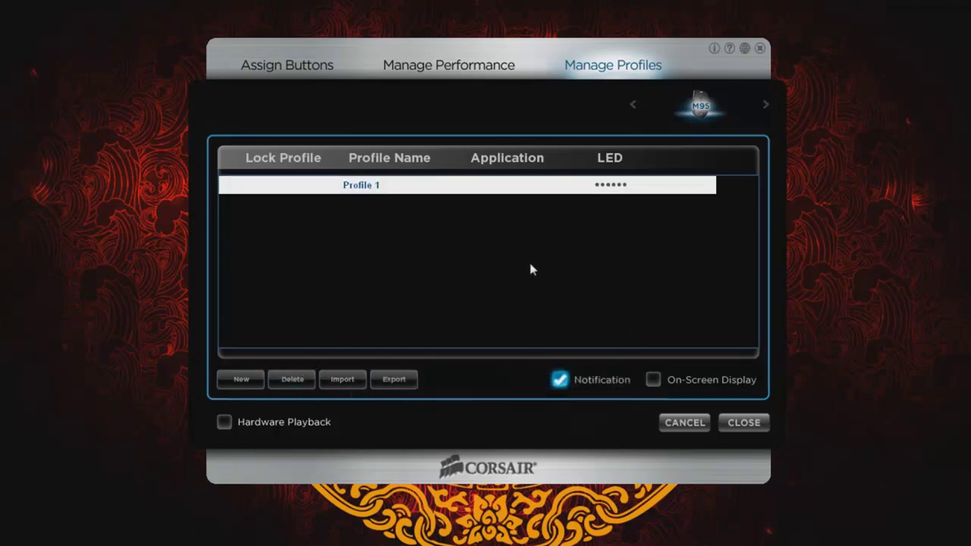
click(283, 66)
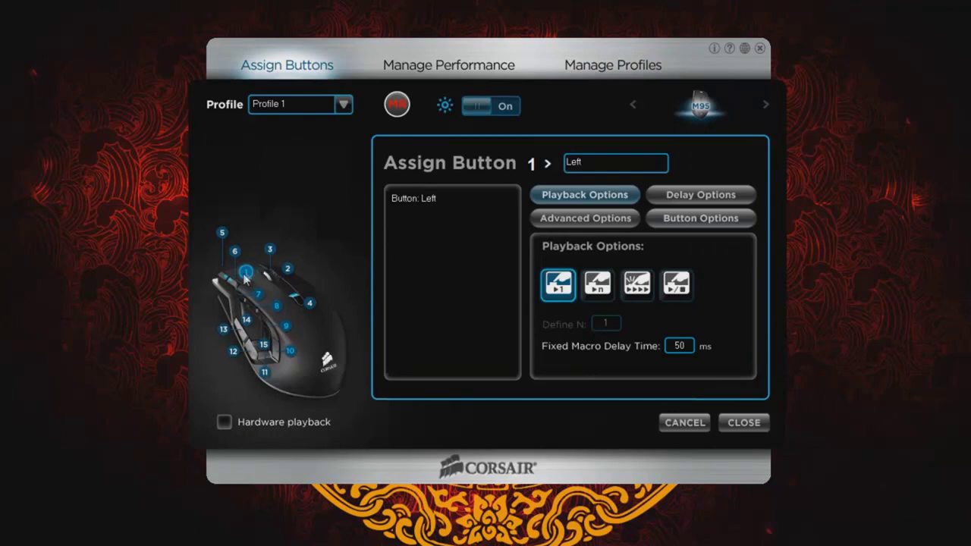
Step: Check the assignments of buttons 2, 3, 7, 8 and 9, ending on button 10's = keystroke
click(287, 268)
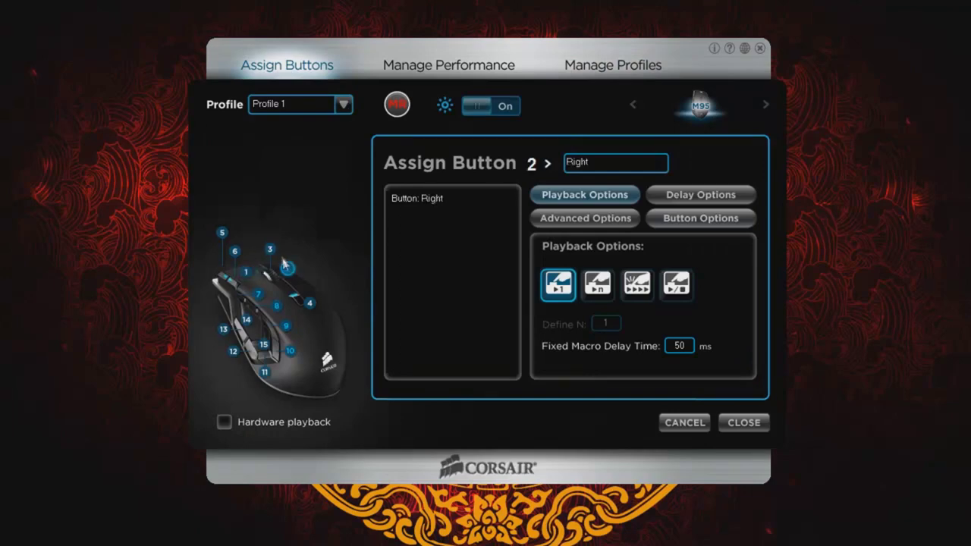
click(270, 250)
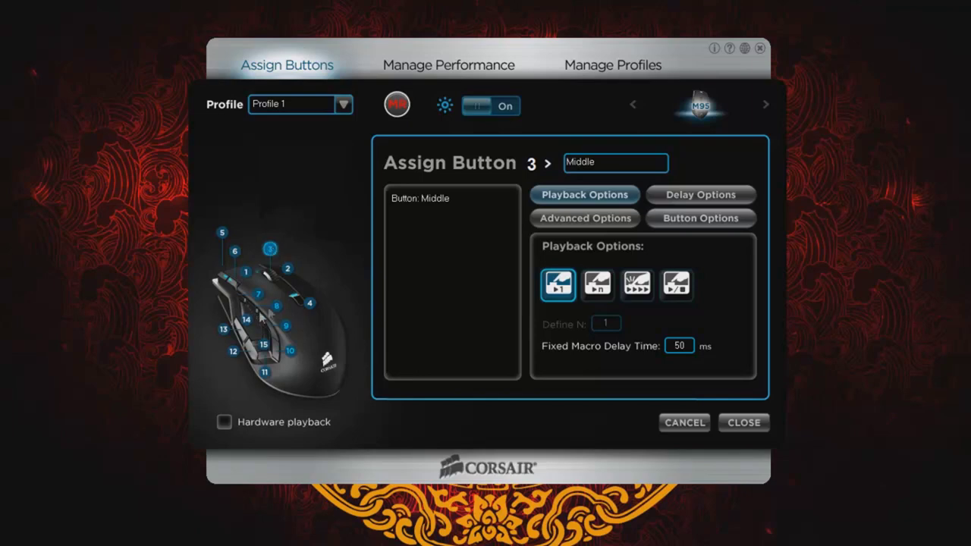
click(290, 352)
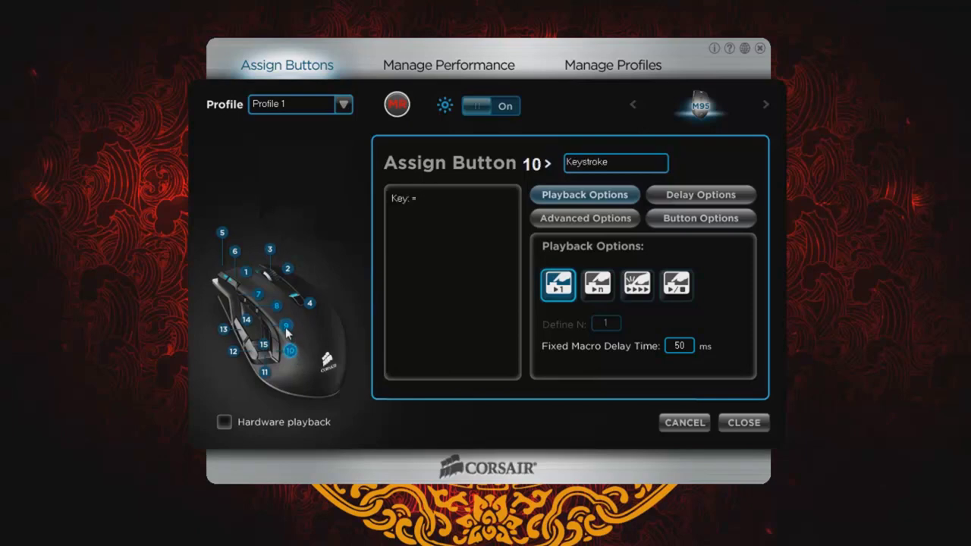
click(286, 326)
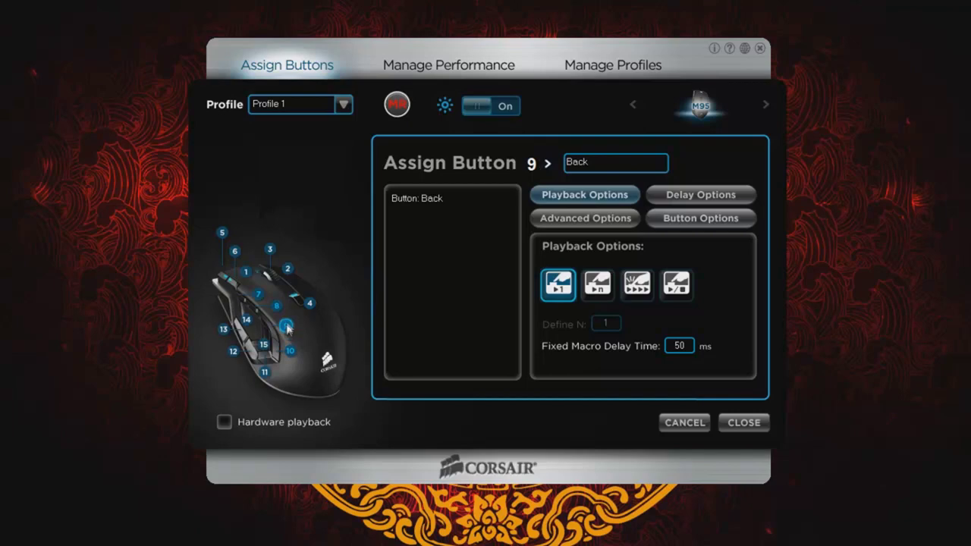
click(276, 306)
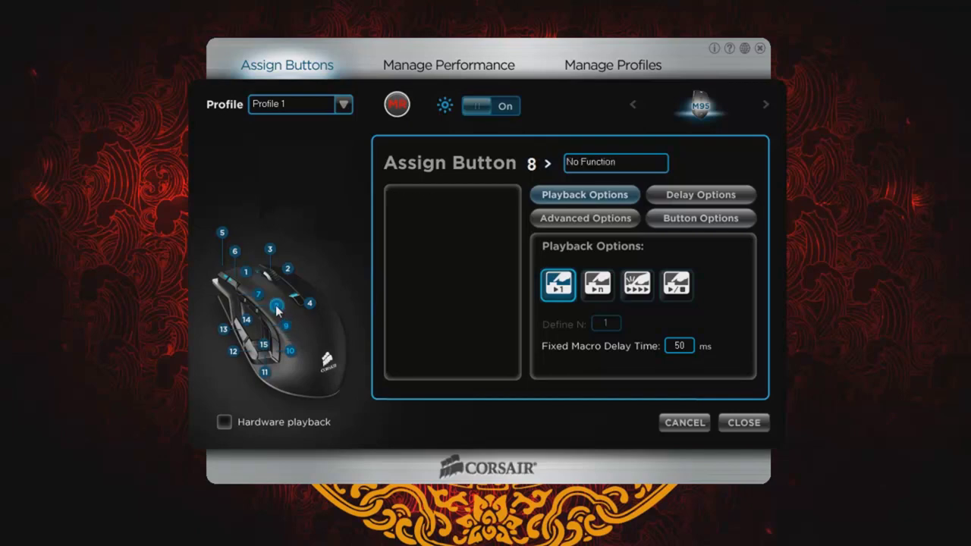
click(287, 328)
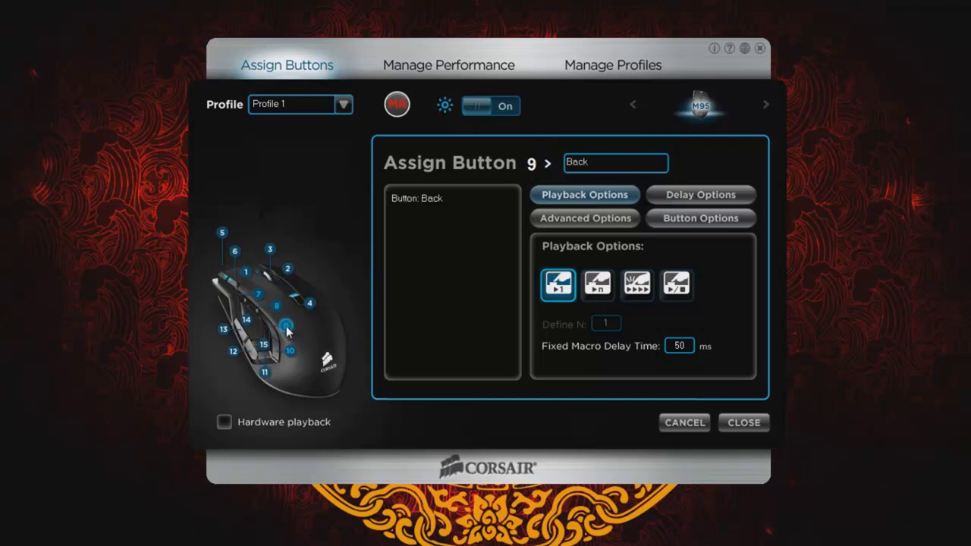
click(276, 306)
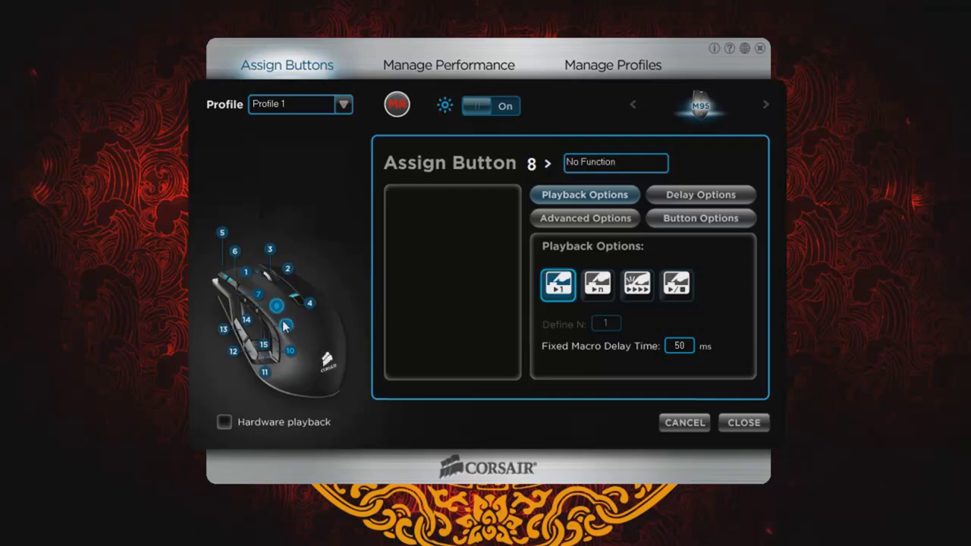
click(284, 326)
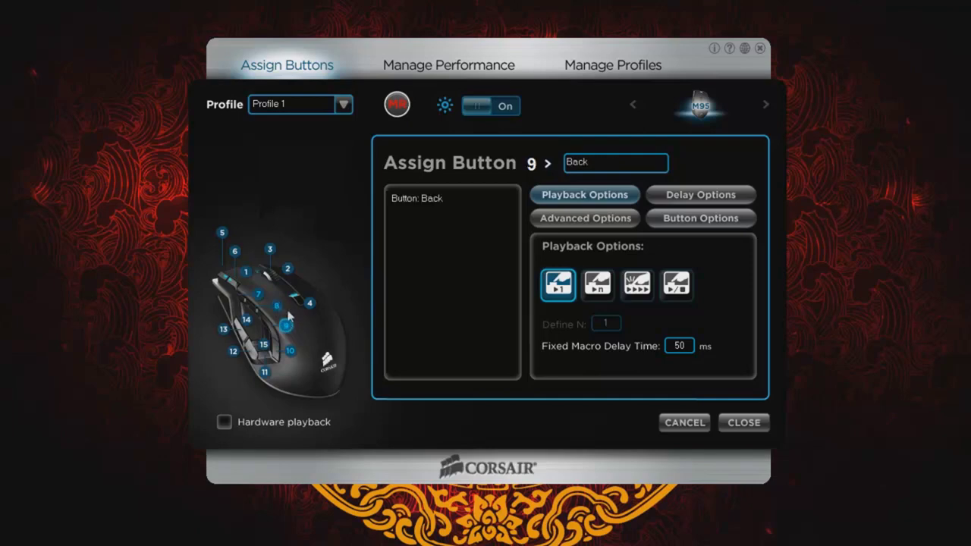
click(261, 300)
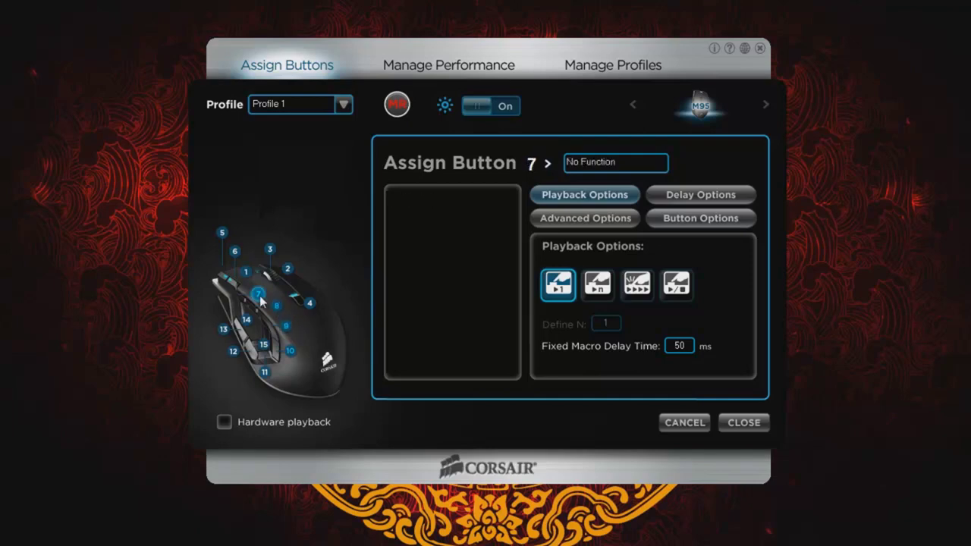
click(287, 326)
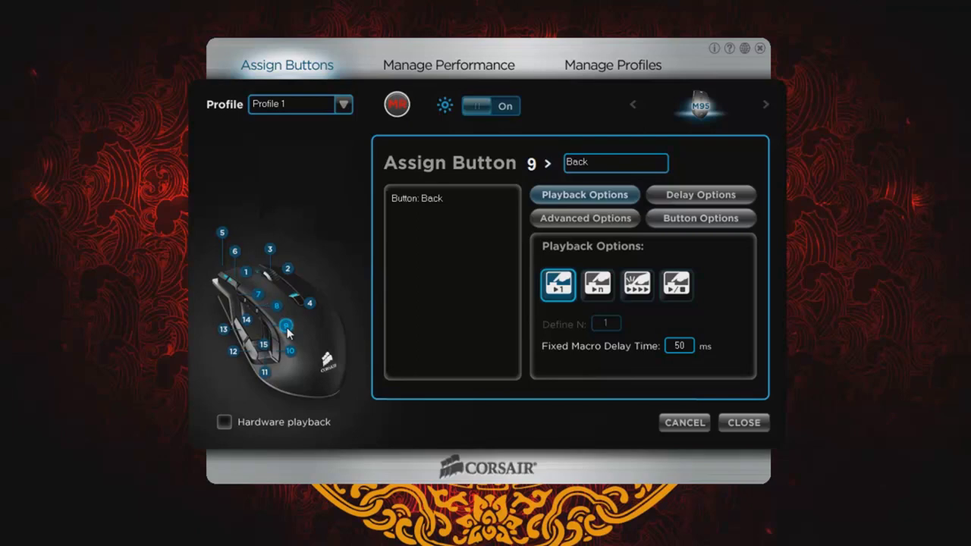
click(294, 354)
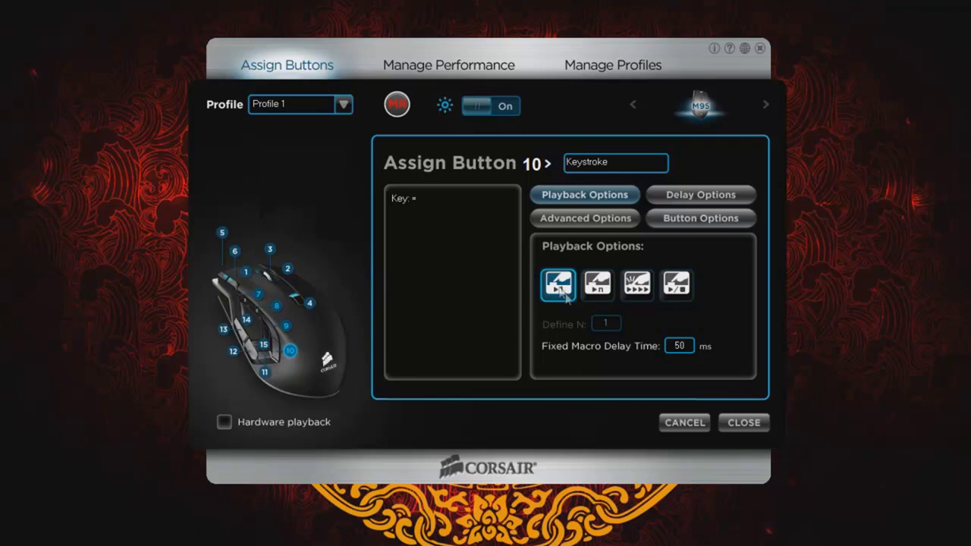
Step: Set button 10's macro playback to play/stop mode and view its 50 ms delay settings
click(591, 288)
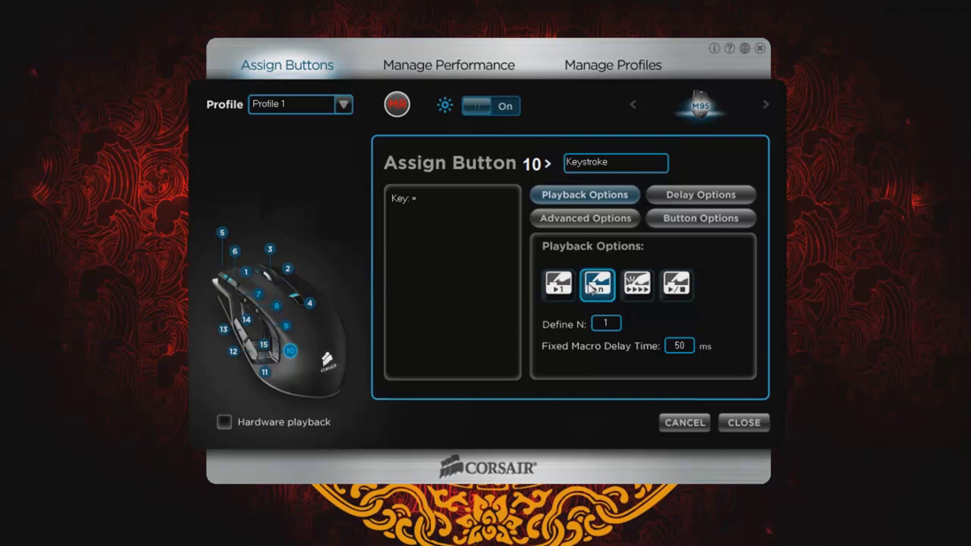
click(635, 287)
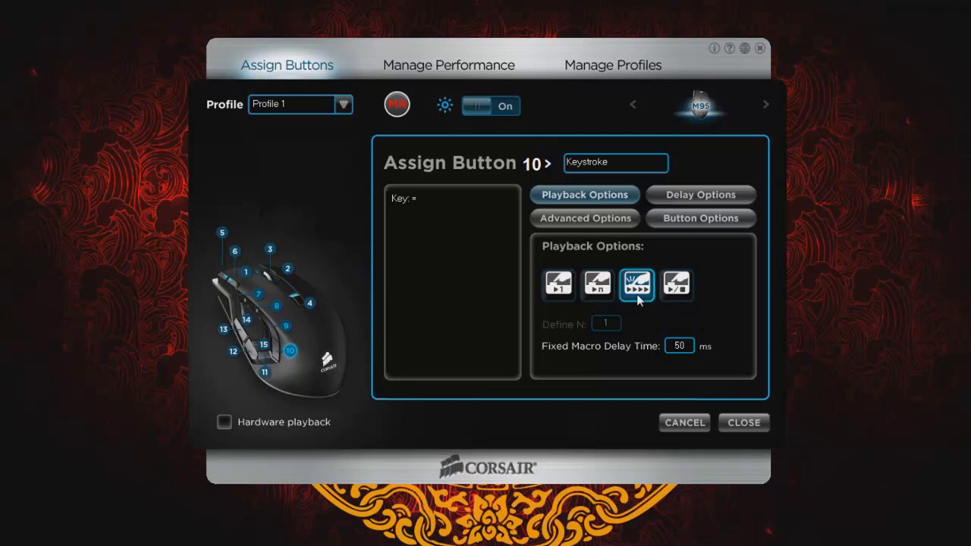
click(676, 284)
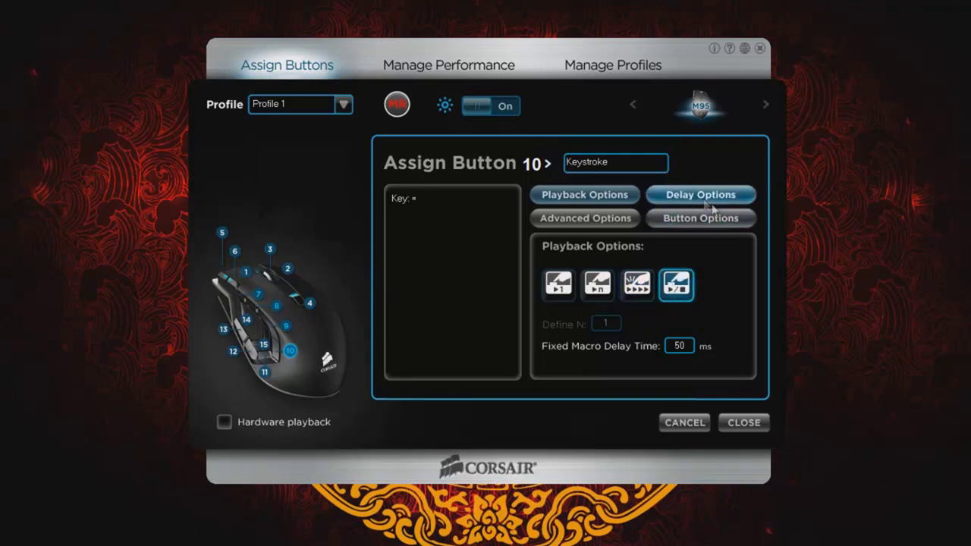
click(684, 199)
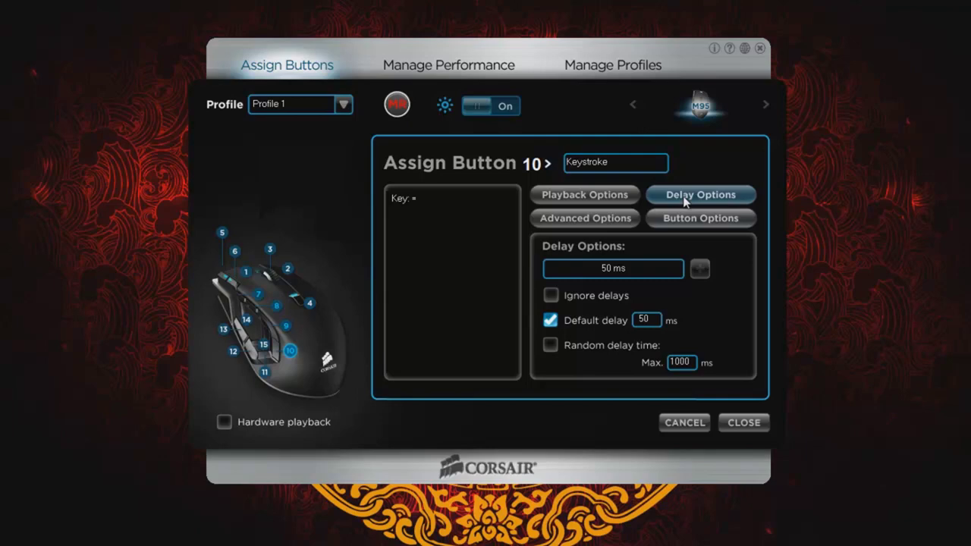
click(574, 220)
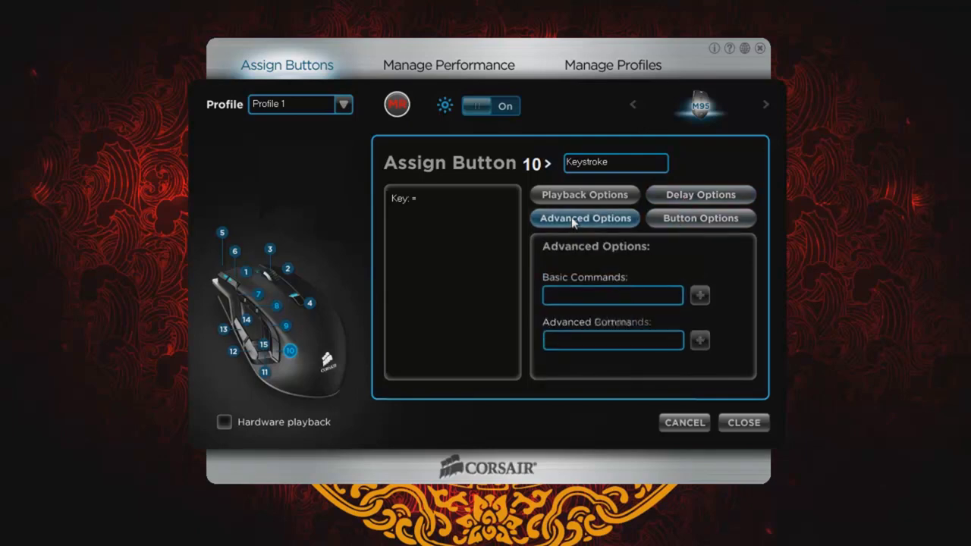
Step: Browse button 10's Basic and Advanced Command presets without picking one, ending on Button Options
click(620, 298)
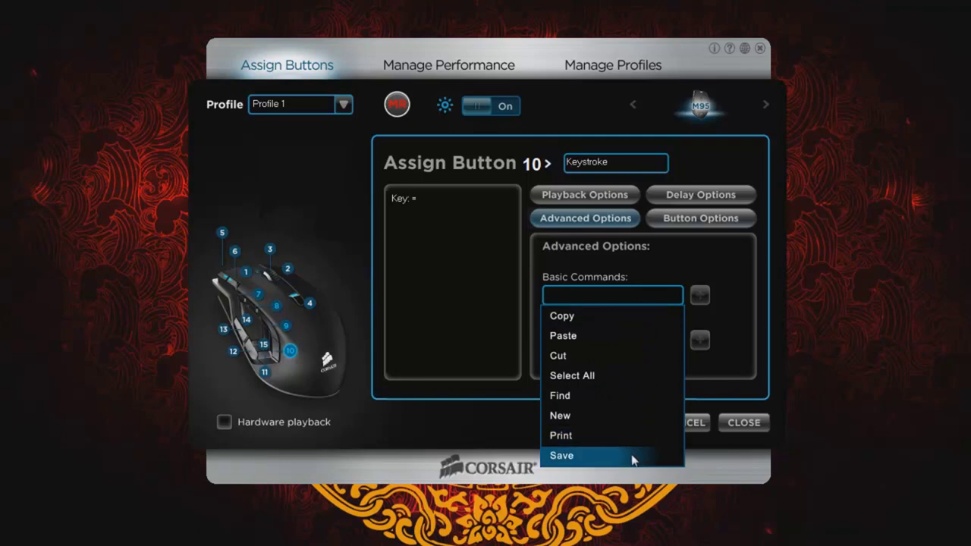
click(655, 271)
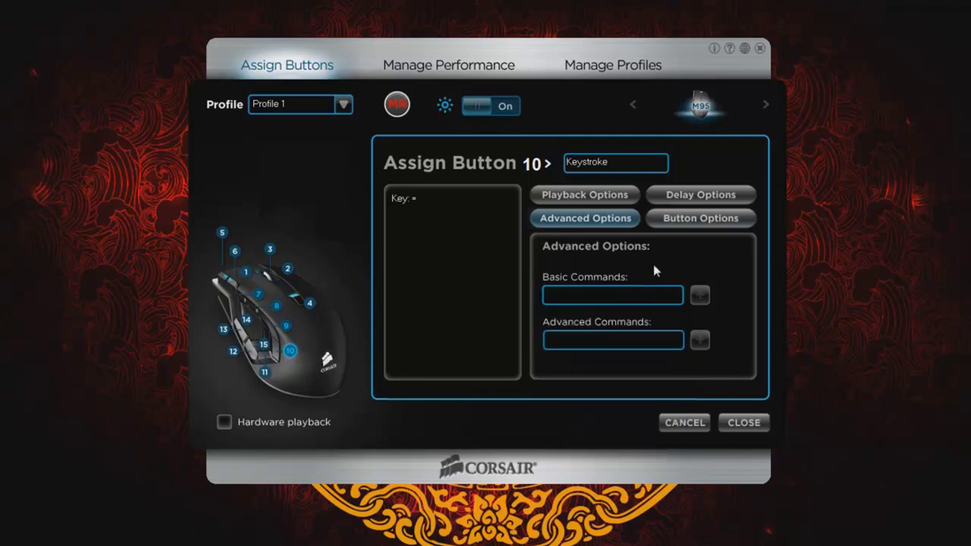
click(643, 347)
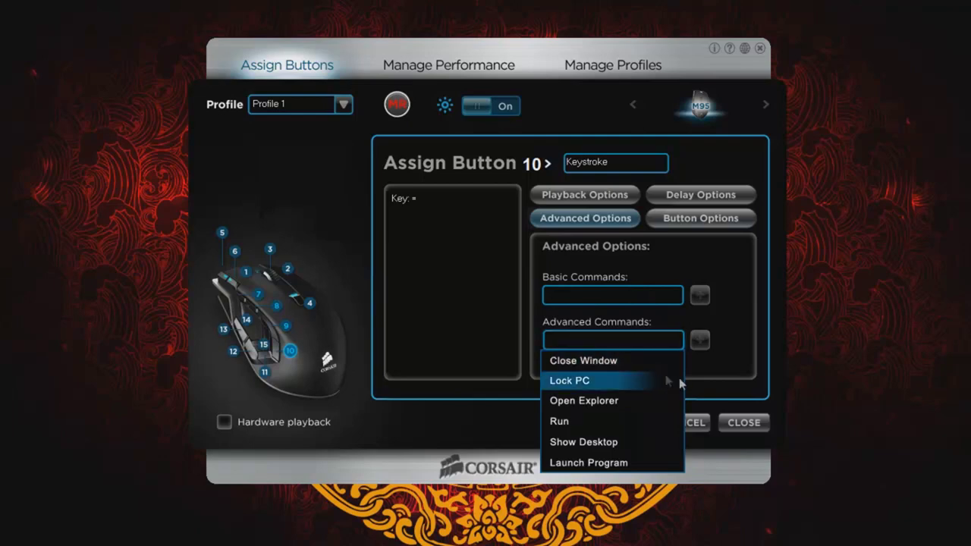
click(635, 273)
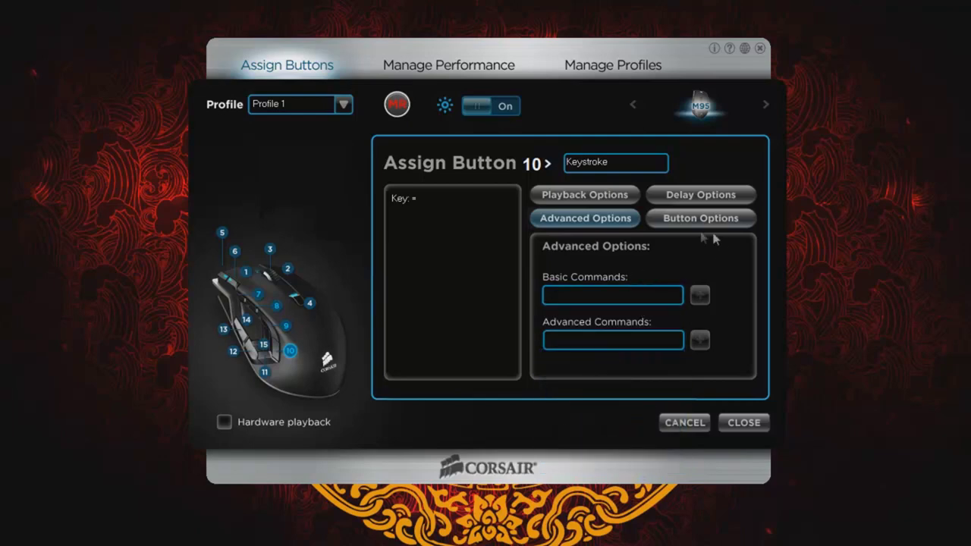
click(685, 219)
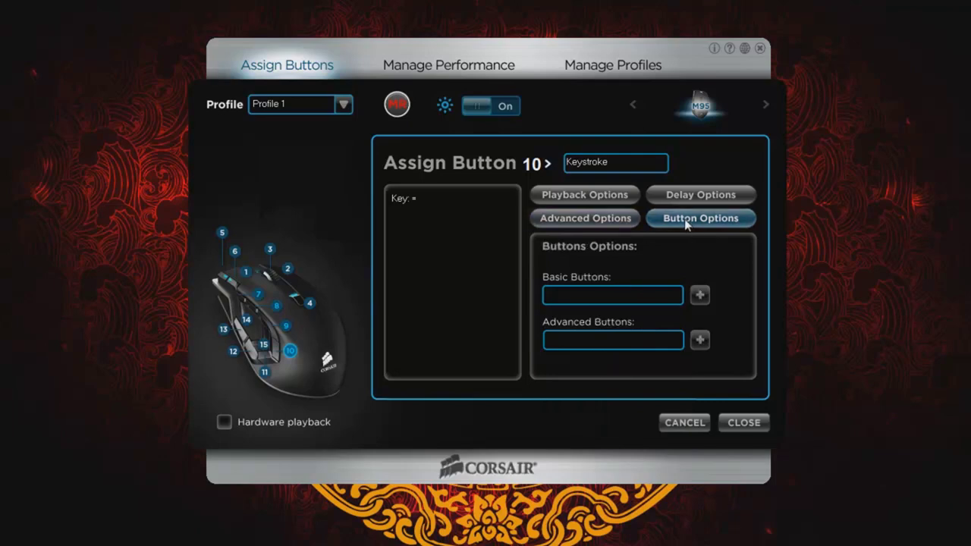
Step: Assign button 10 a basic Keystroke of = and close the mouse configuration window
click(646, 298)
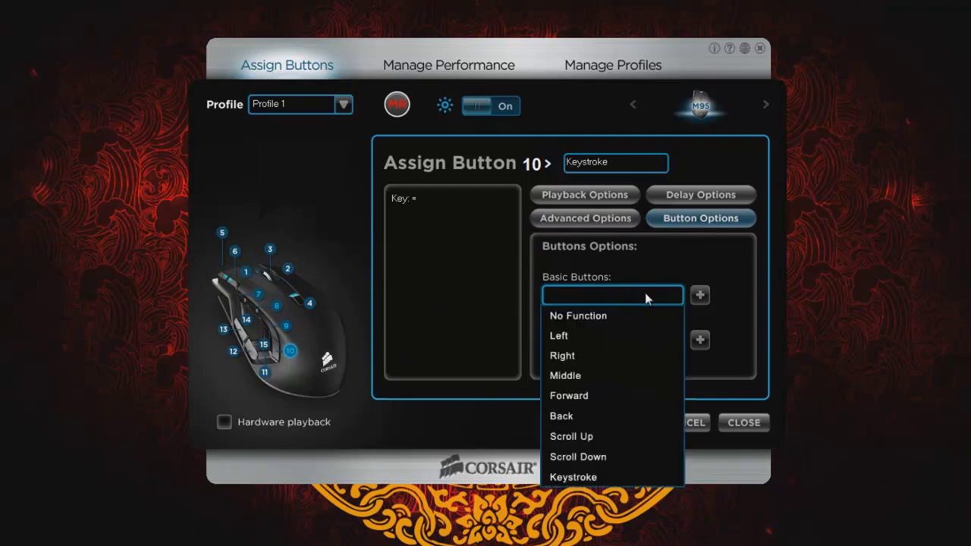
click(585, 480)
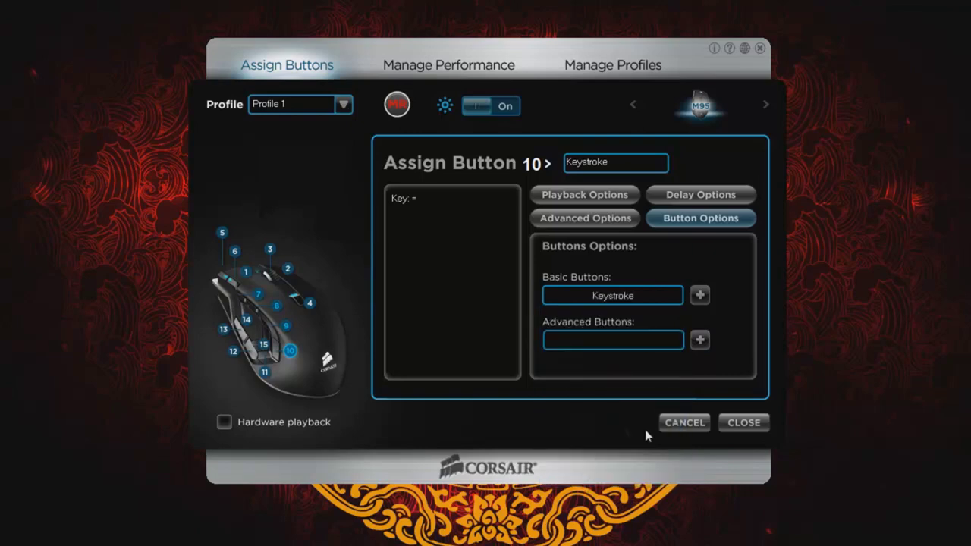
click(700, 297)
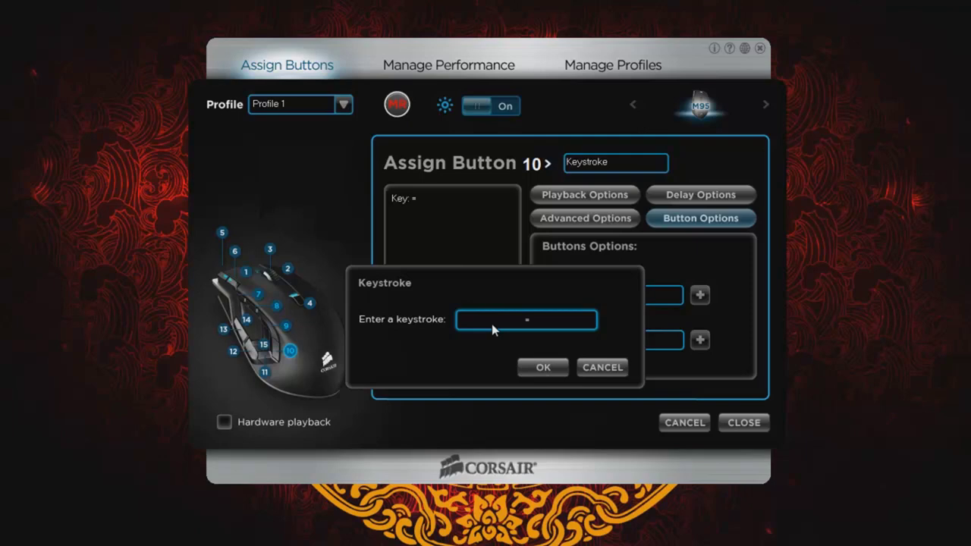
click(535, 370)
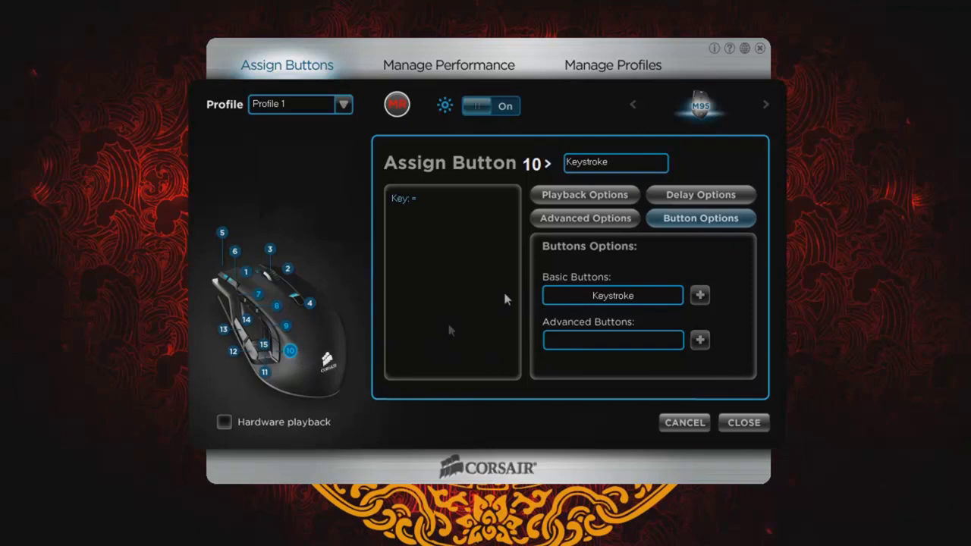
click(734, 427)
Step: Create a New Text Document on the desktop via its context menu
right_click(63, 114)
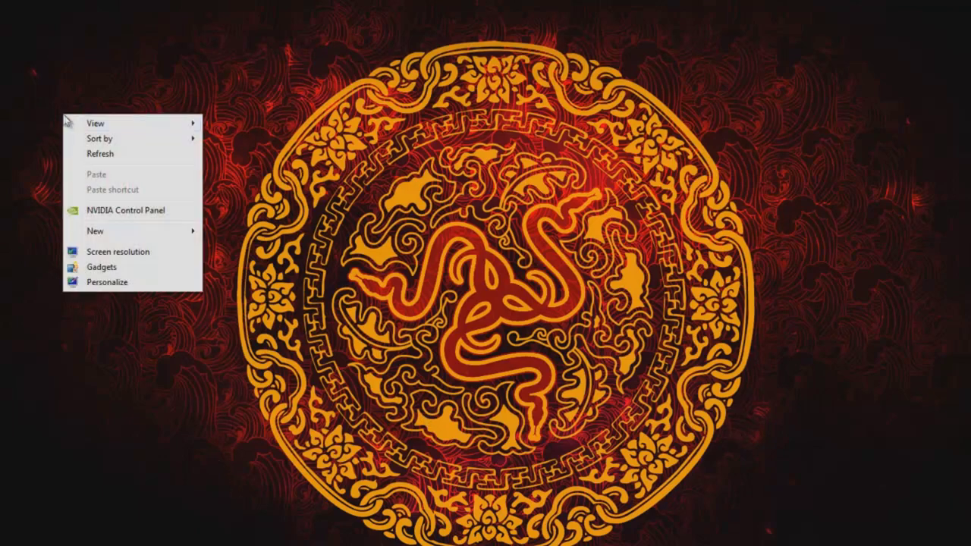
mouse_move(127, 236)
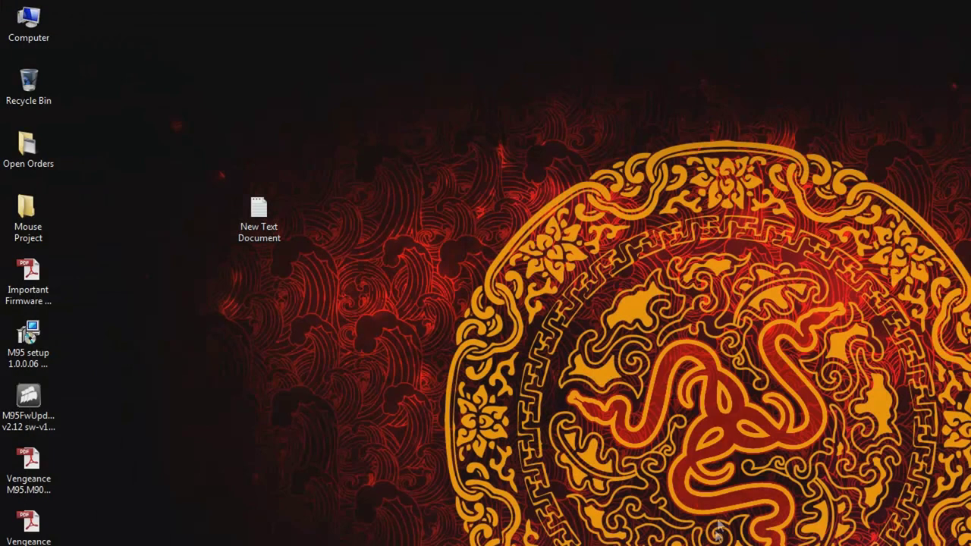
Step: Open the Windows Start menu's All Programs list showing the Corsair folder
key(super)
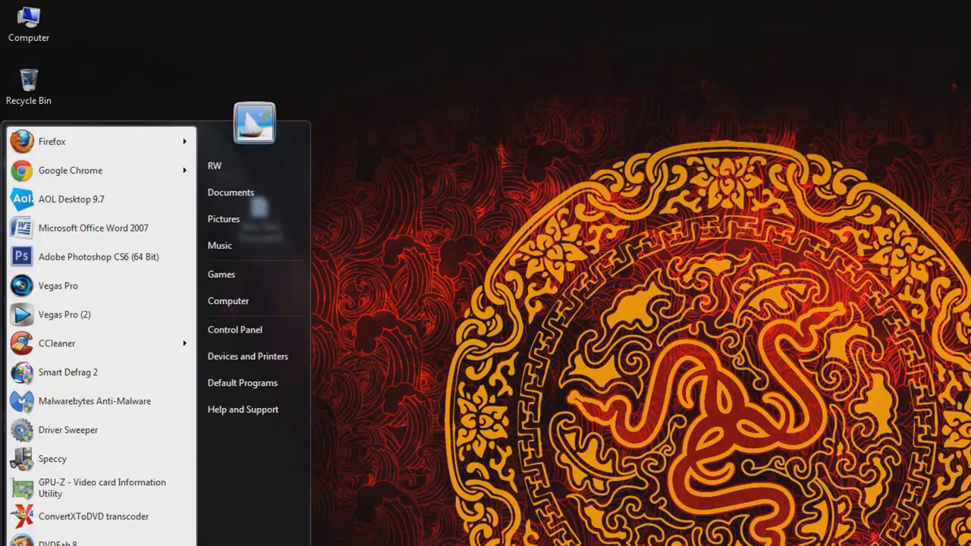
click(61, 544)
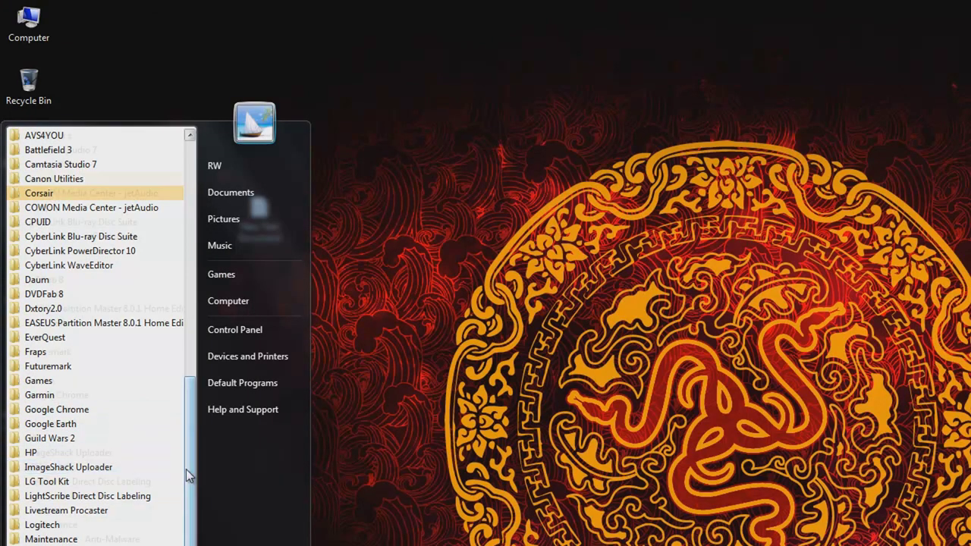